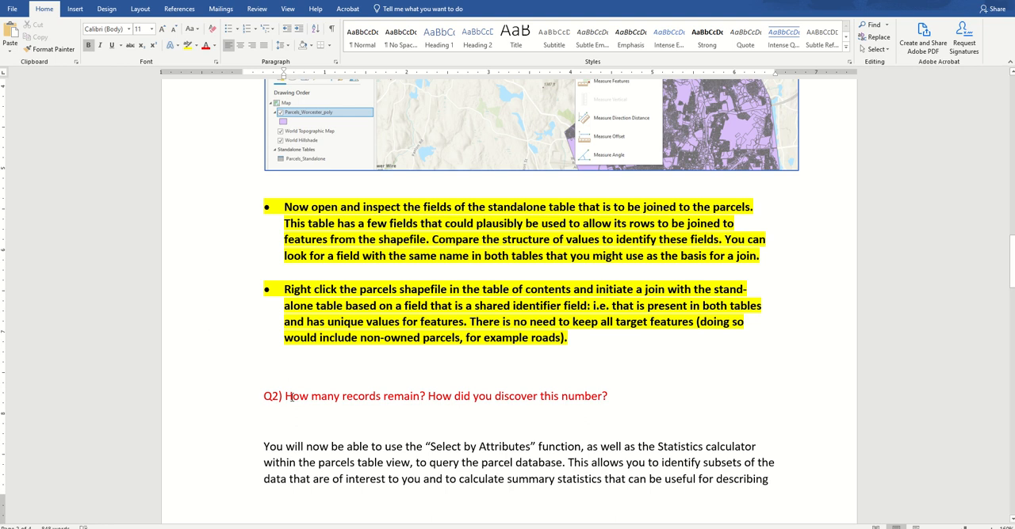
# Switch to ArcGIS Pro and inspect the fields of the Parcels_Standalone table for possible join identifiers, including MBL, LOT and GISGPV_MBL.
pyautogui.hotkey('alt', 'Tab')
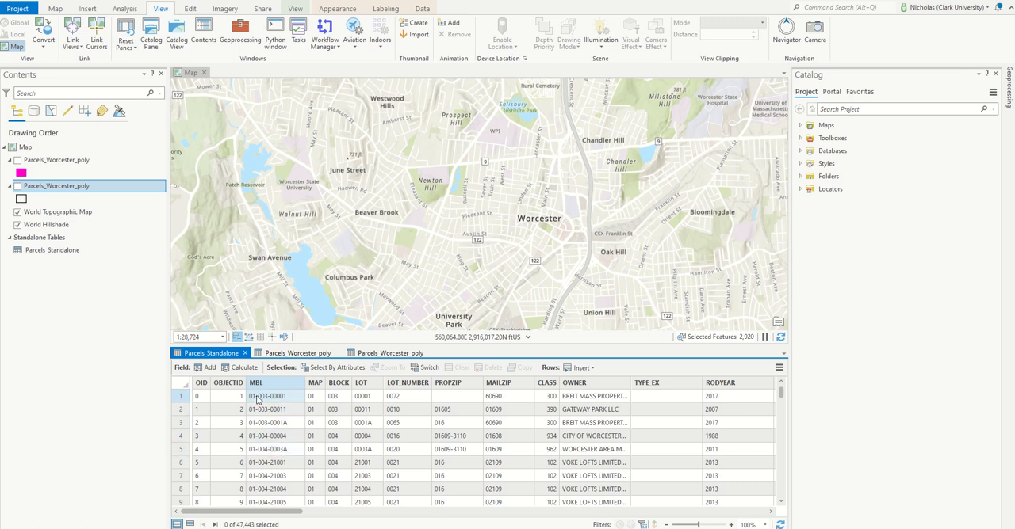
pyautogui.click(337, 395)
pyautogui.click(370, 396)
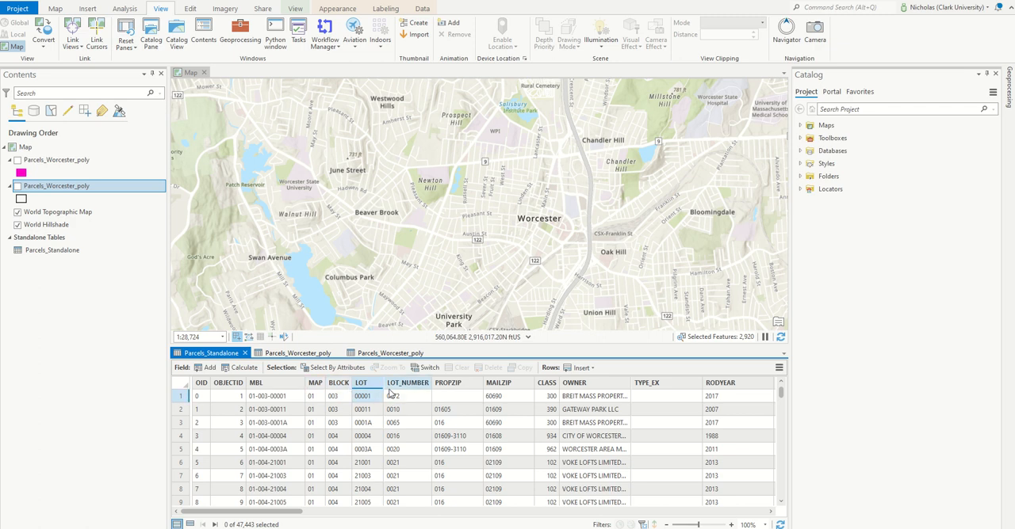
pyautogui.click(382, 489)
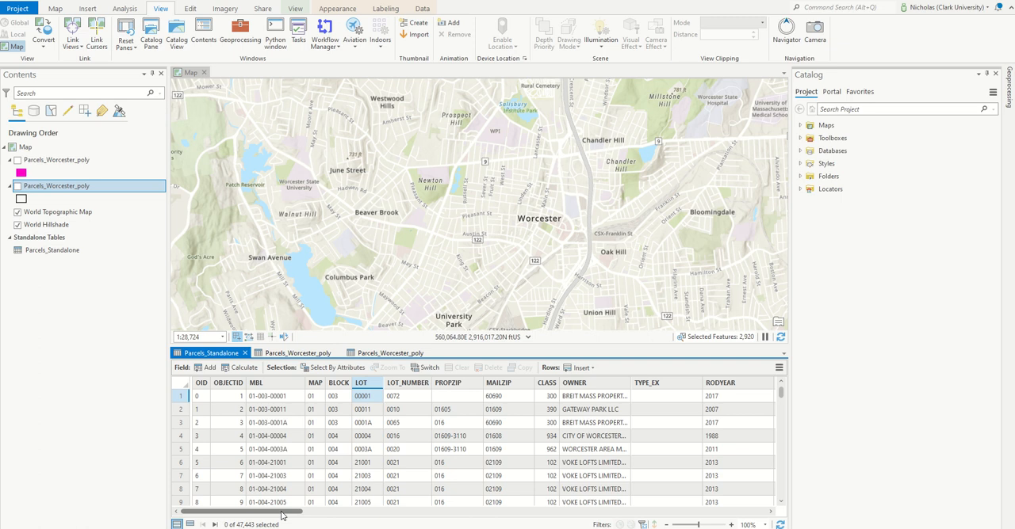
pyautogui.moveTo(282, 515); pyautogui.dragTo(778, 523)
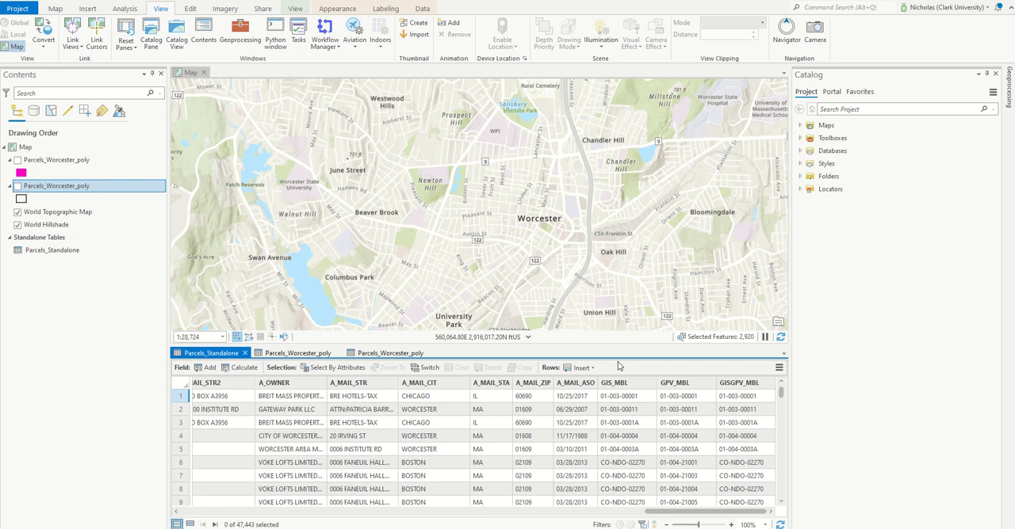
pyautogui.moveTo(670, 513); pyautogui.dragTo(196, 446)
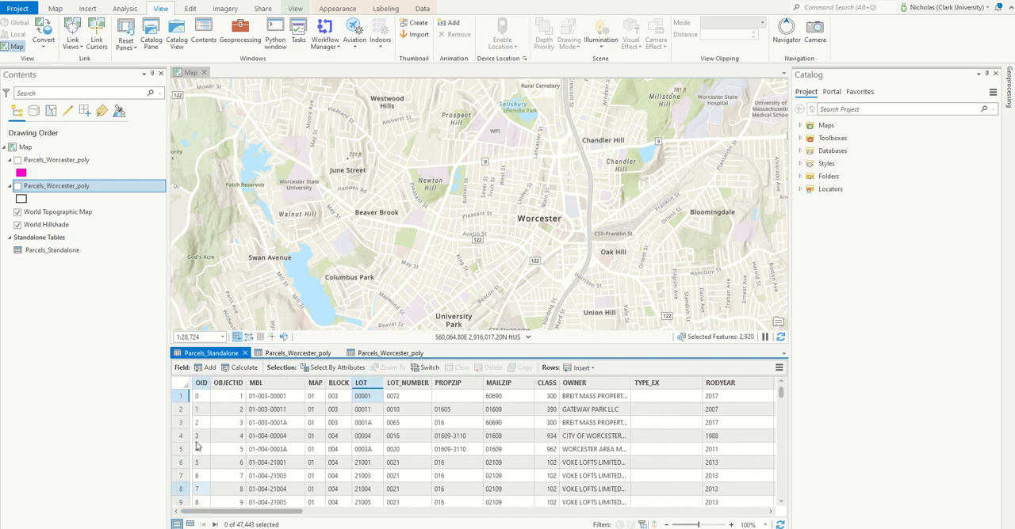
# Bring up the first Parcels_Worcester_poly attribute table and make only the magenta parcels layer visible above the basemap.
pyautogui.click(283, 354)
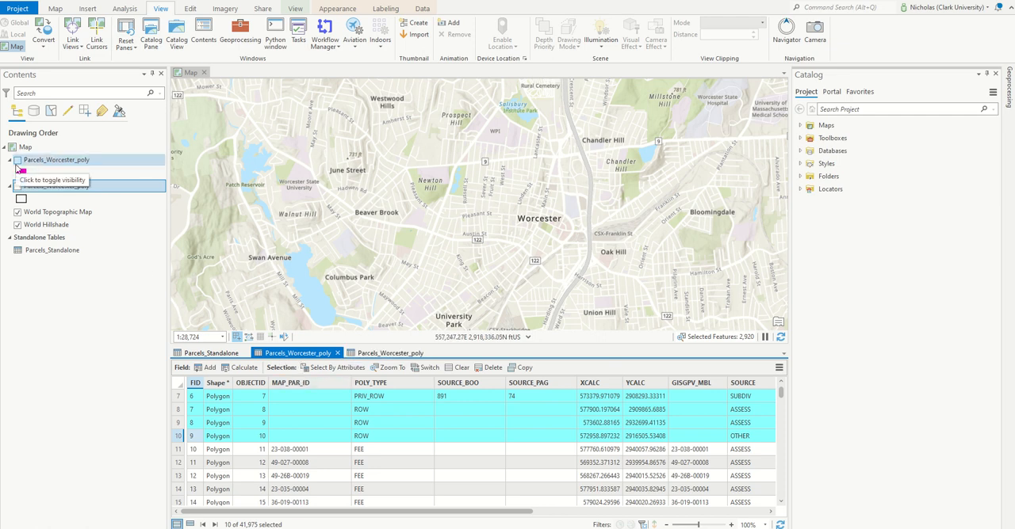
pyautogui.click(19, 187)
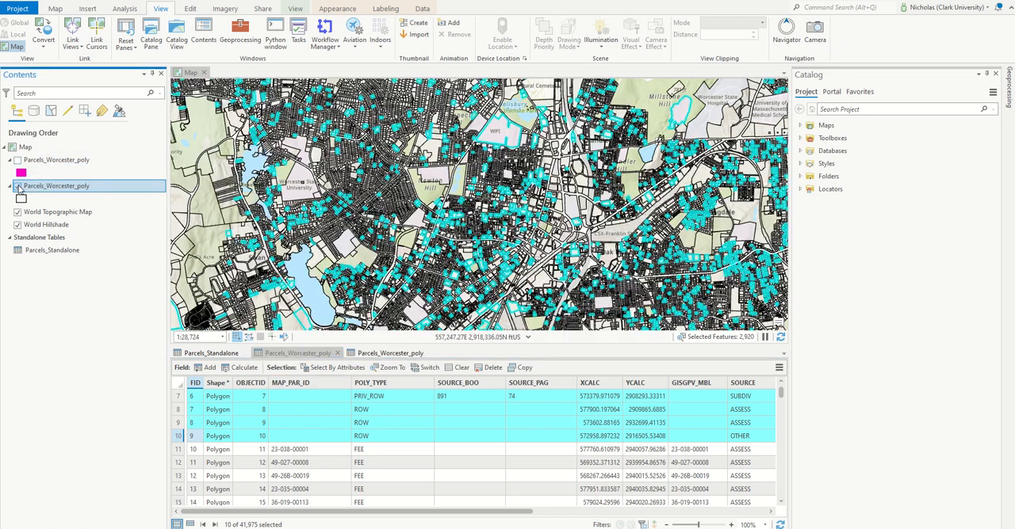
pyautogui.click(19, 187)
pyautogui.click(17, 160)
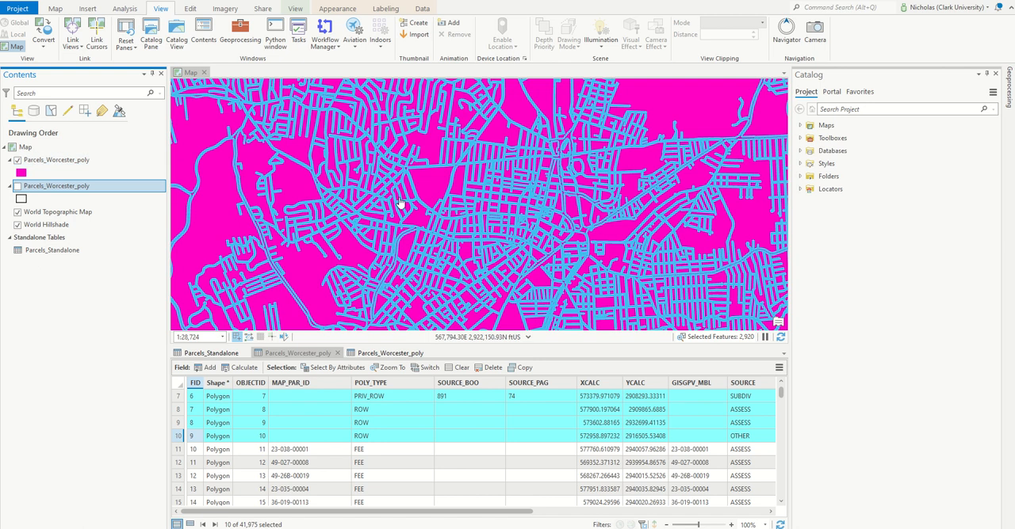
# Examine the MAP_PAR_ID values in the Parcels_Worcester_poly table, comparing the selected ROW records with the FEE parcels.
pyautogui.scroll(2, 315, 408)
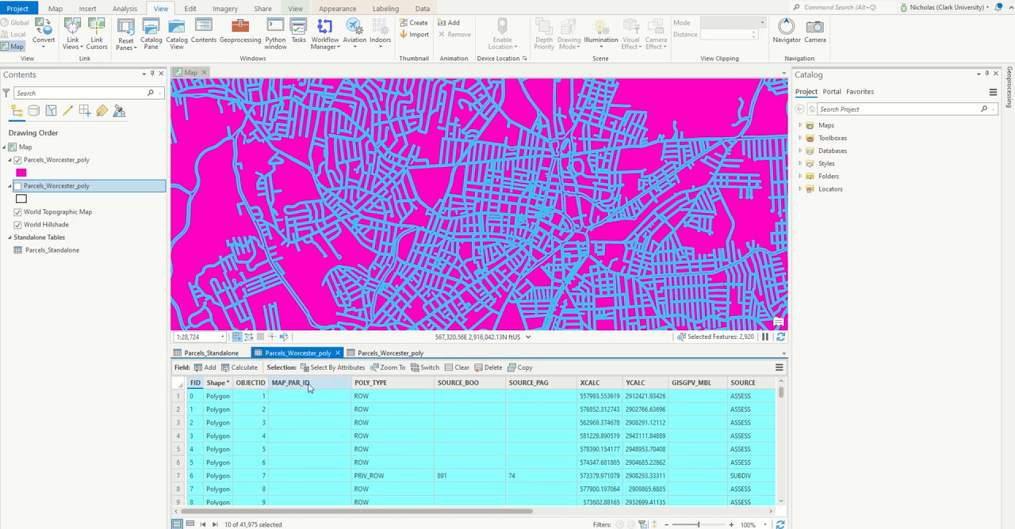
pyautogui.moveTo(283, 386)
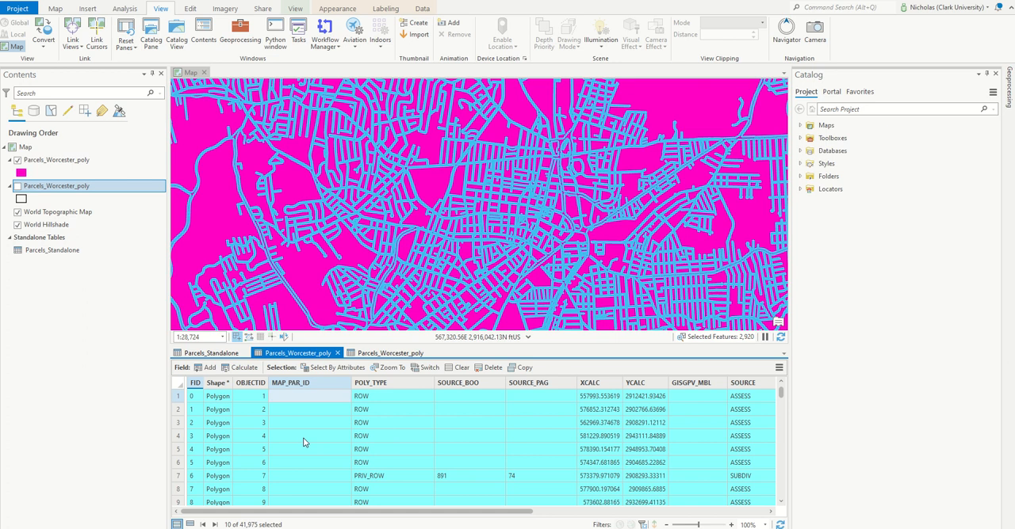
pyautogui.scroll(-3, 303, 454)
pyautogui.scroll(3, 304, 454)
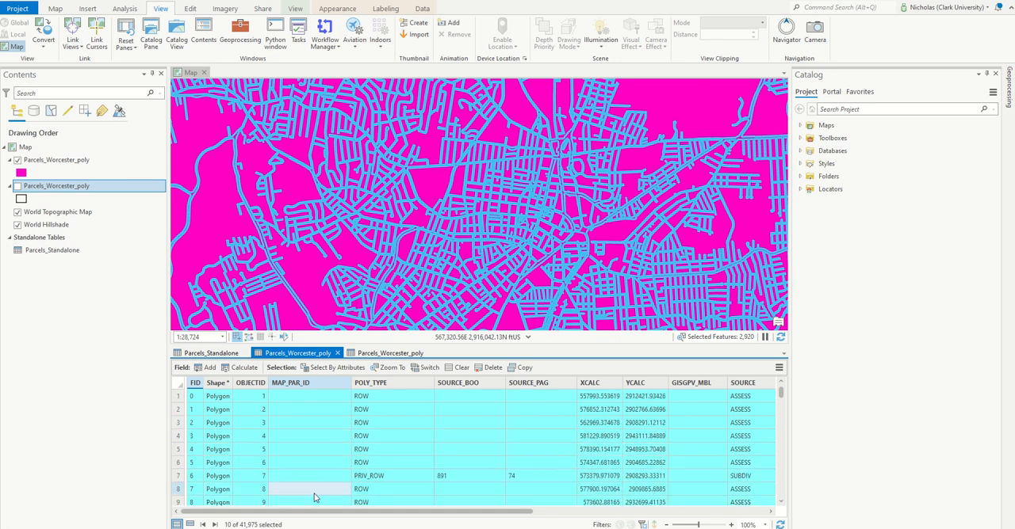
pyautogui.scroll(-2, 262, 412)
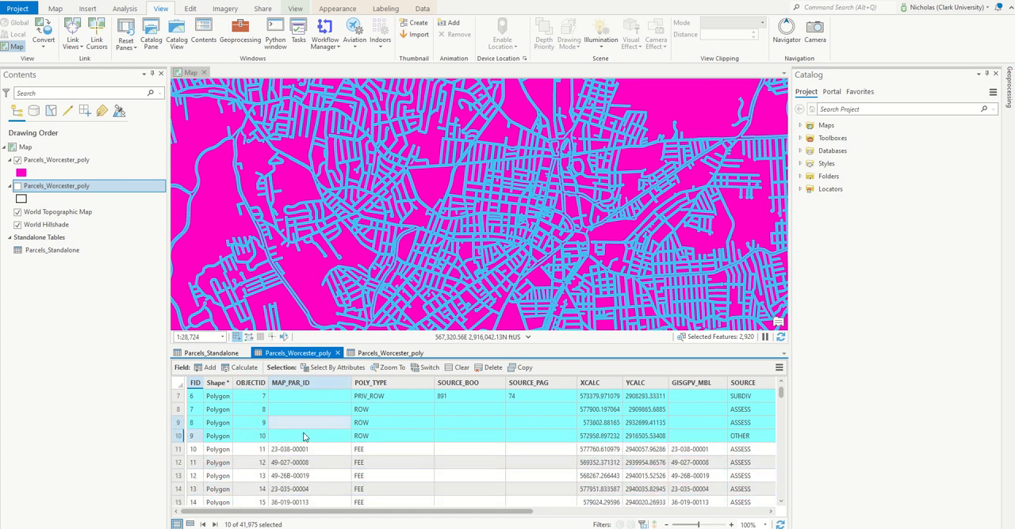
pyautogui.scroll(-1, 316, 436)
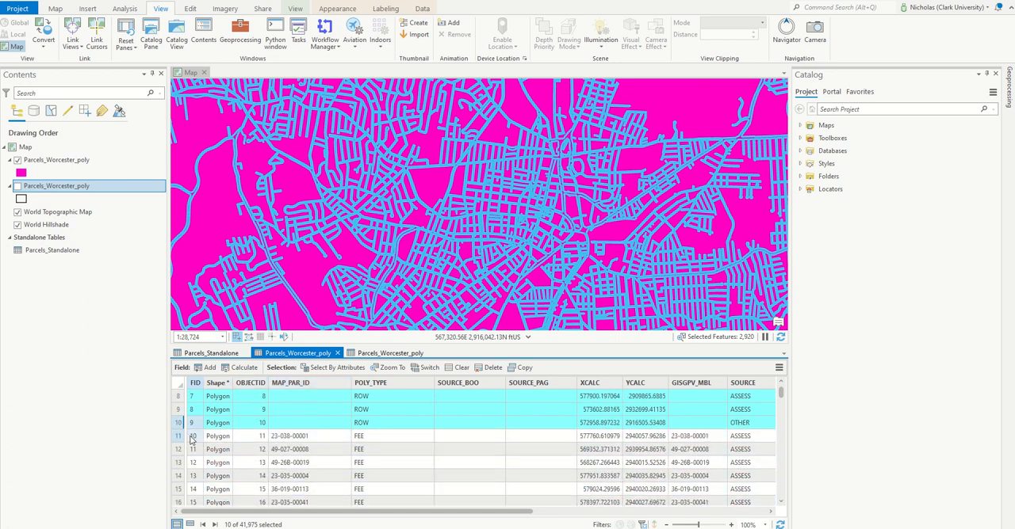
pyautogui.scroll(-1, 282, 448)
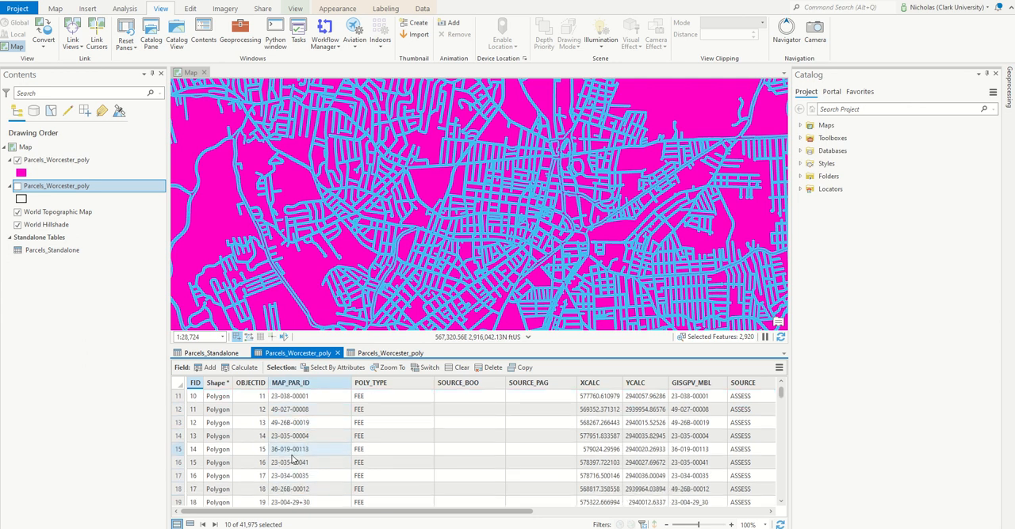
pyautogui.scroll(1, 307, 451)
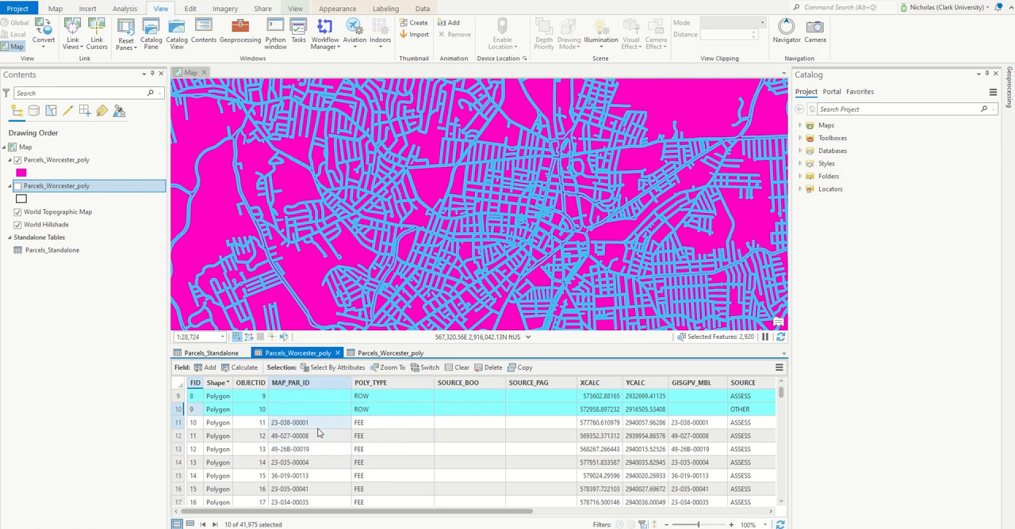
# Compare the standalone table's MBL values with the polygon table's MAP_PAR_ID and POLY_TYPE fields.
pyautogui.click(211, 353)
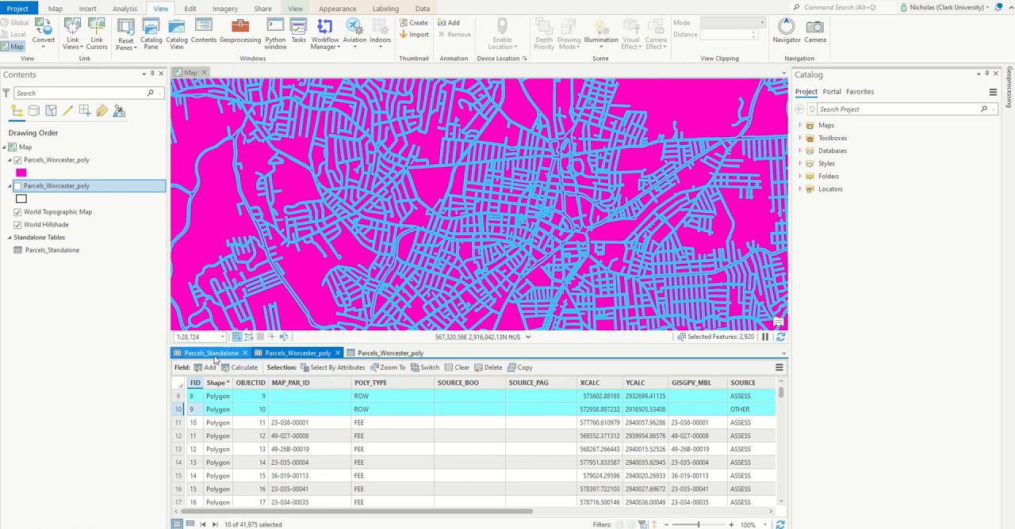
pyautogui.click(287, 354)
pyautogui.scroll(3, 306, 440)
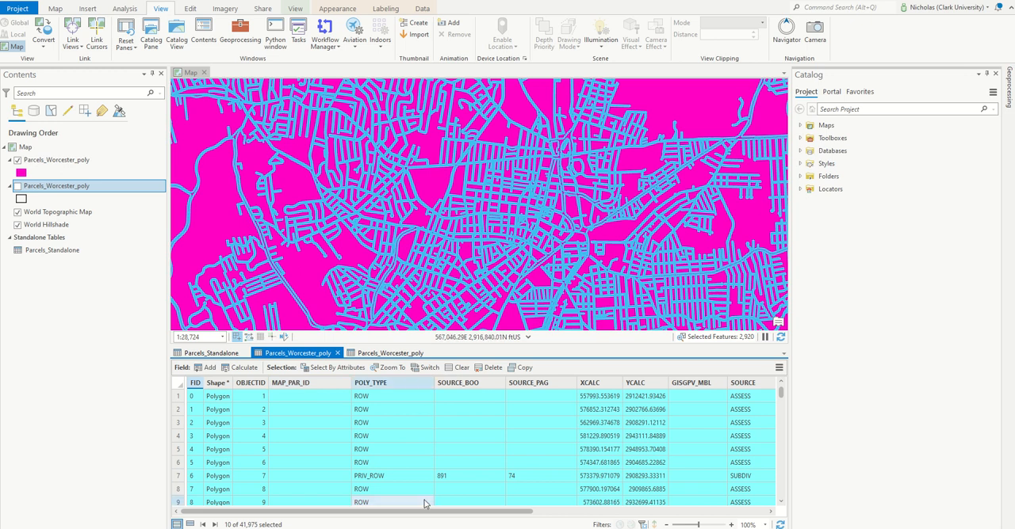
pyautogui.scroll(-1, 343, 415)
pyautogui.scroll(-3, 342, 416)
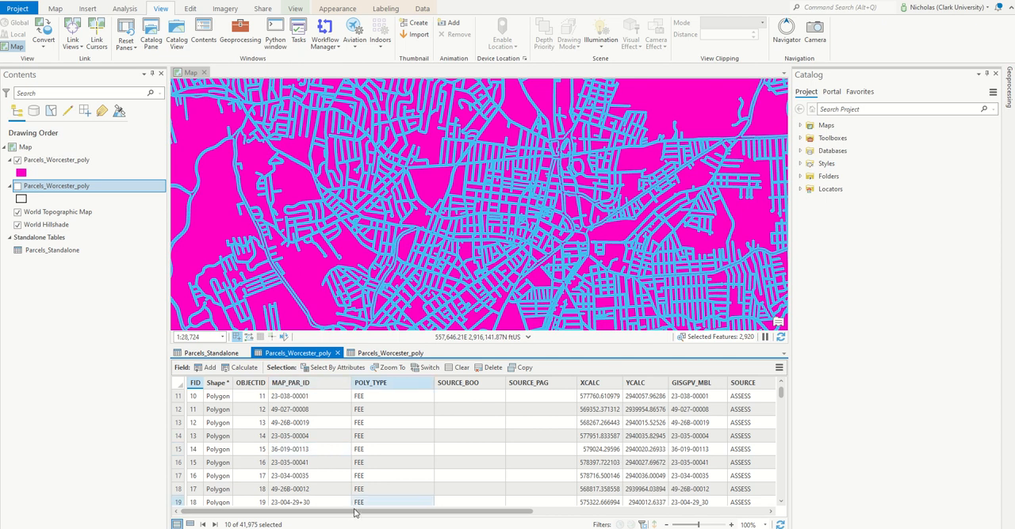
# Compare the GISGPV_MBL field in the Parcels_Worcester_poly table with the same field in Parcels_Standalone.
pyautogui.moveTo(389, 512); pyautogui.dragTo(648, 515)
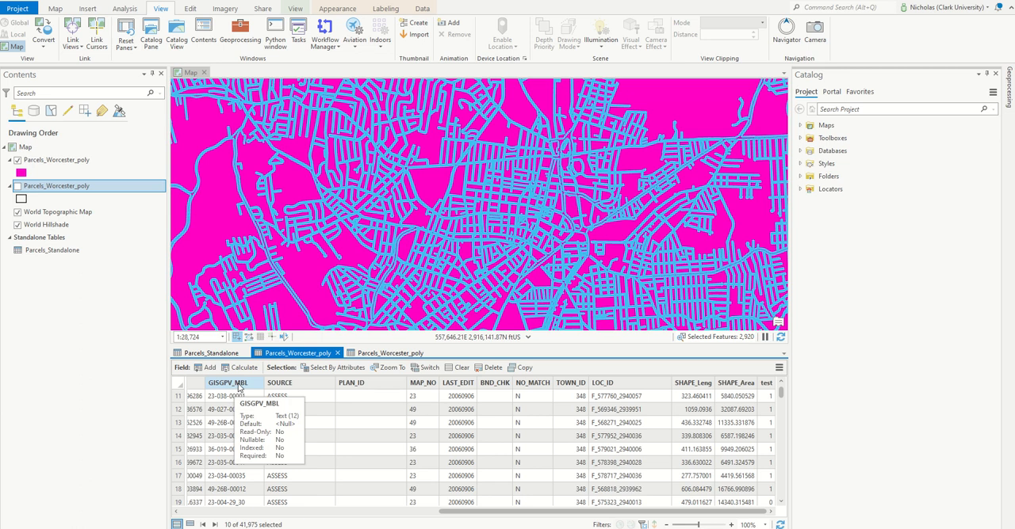
pyautogui.moveTo(597, 515); pyautogui.dragTo(458, 515)
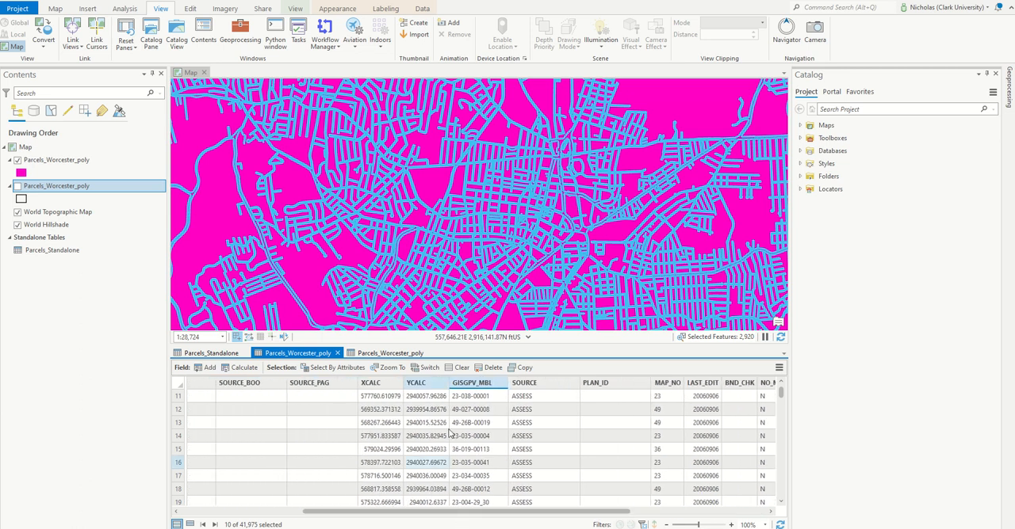
pyautogui.click(211, 354)
pyautogui.moveTo(274, 512); pyautogui.dragTo(766, 523)
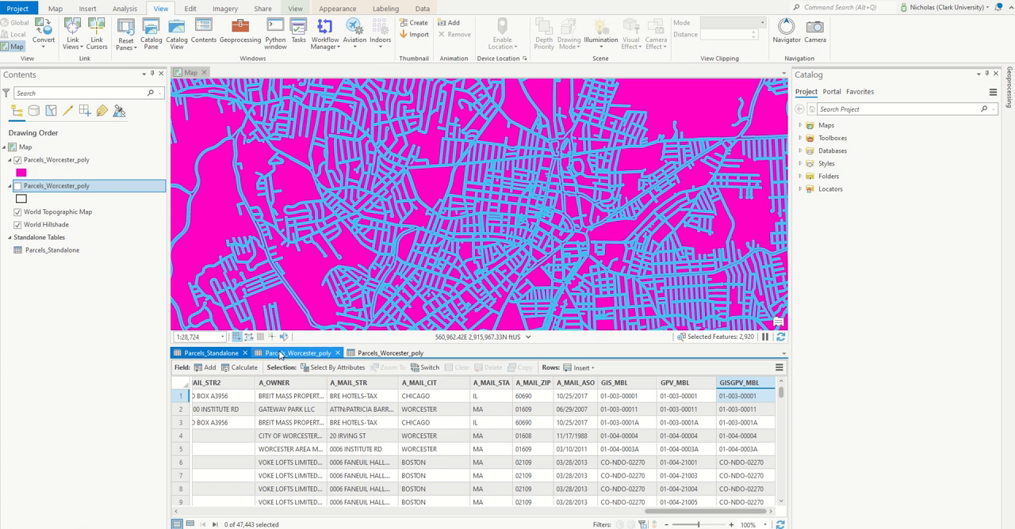
pyautogui.click(279, 355)
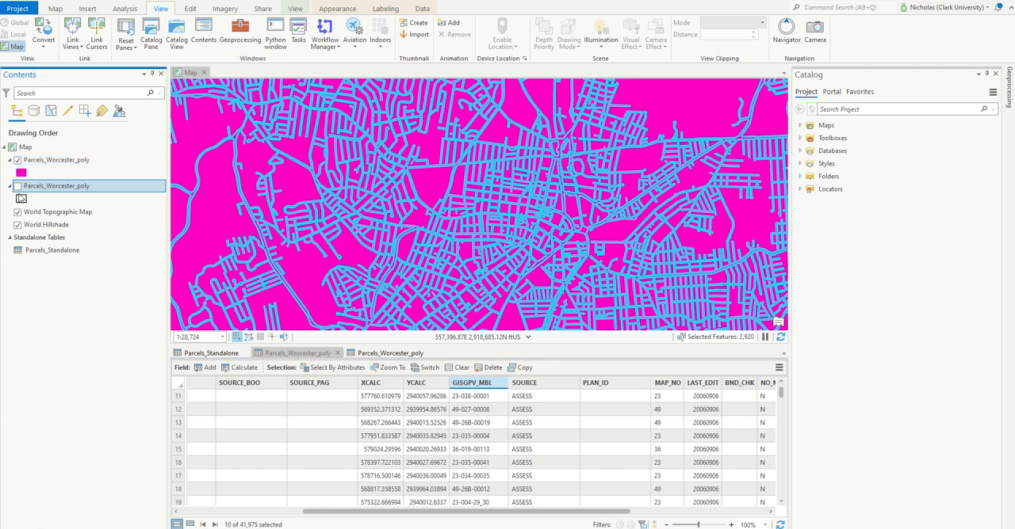
# Show the outlined Parcels_Worcester_poly layer instead of the magenta one and view the selected records in its attribute table.
pyautogui.click(17, 161)
pyautogui.click(18, 187)
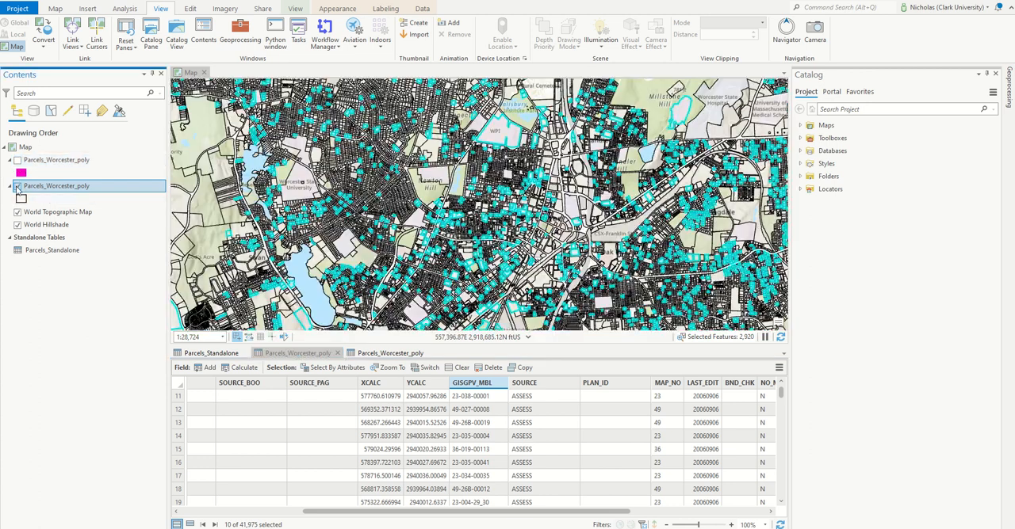
pyautogui.click(383, 353)
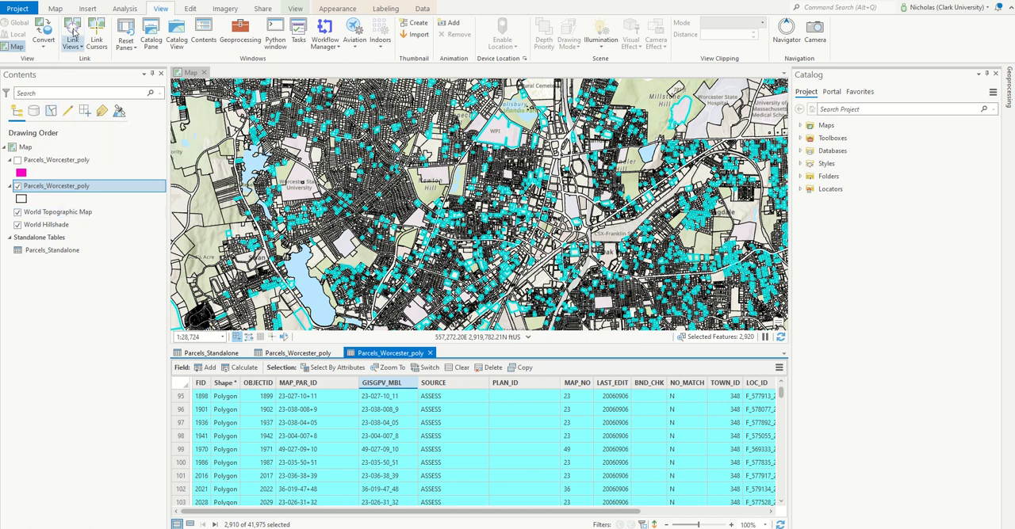
# Show the magenta Parcels_Worcester_poly layer instead of the outlined one and clear its selection.
pyautogui.rightClick(43, 188)
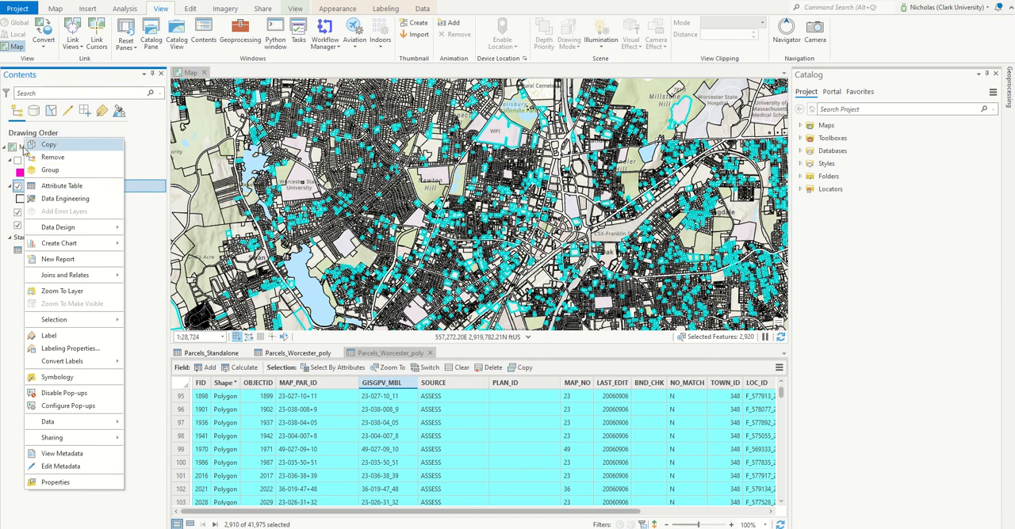
pyautogui.click(17, 159)
pyautogui.rightClick(46, 160)
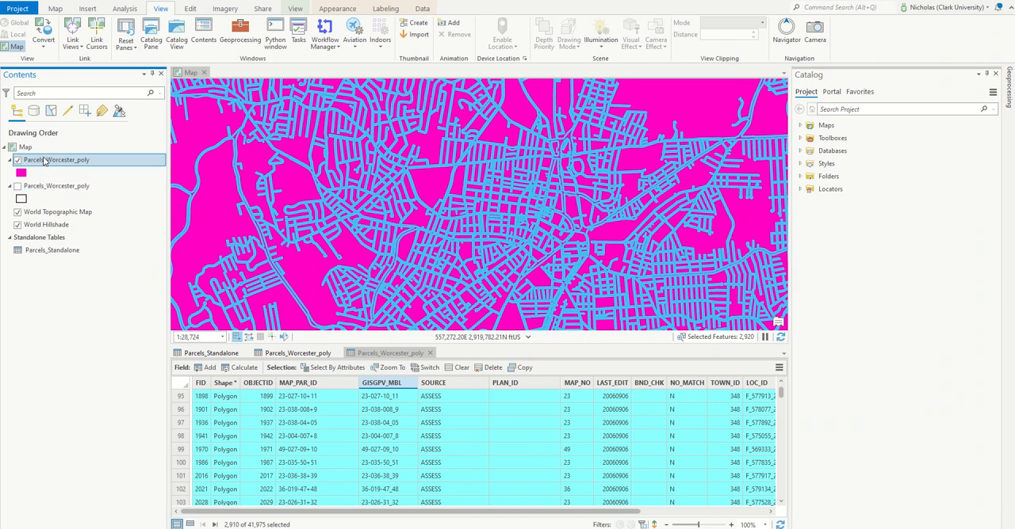
pyautogui.moveTo(85, 291)
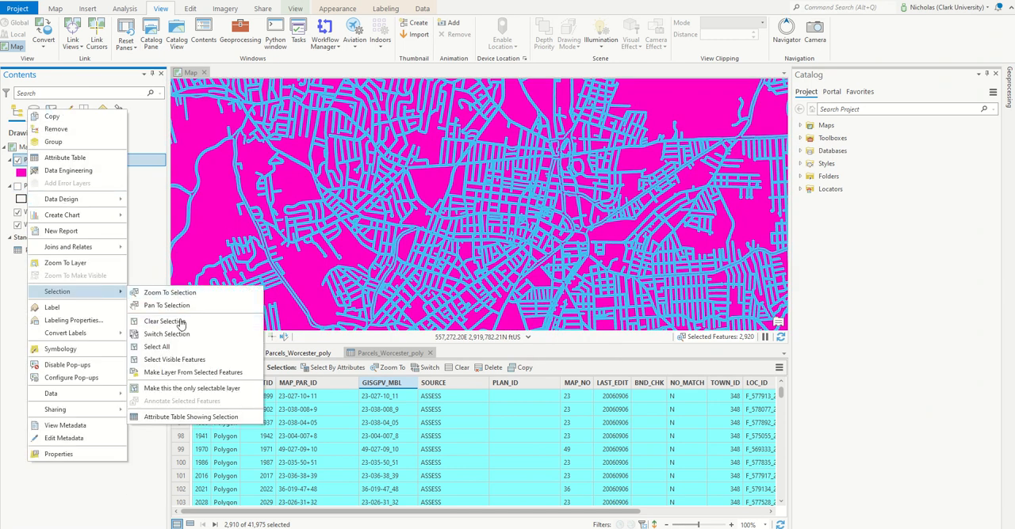
pyautogui.click(164, 321)
# Set up a join from the magenta parcels layer's MAP_PAR_ID field to MBL in Parcels_Standalone, without keeping all target features.
pyautogui.rightClick(54, 164)
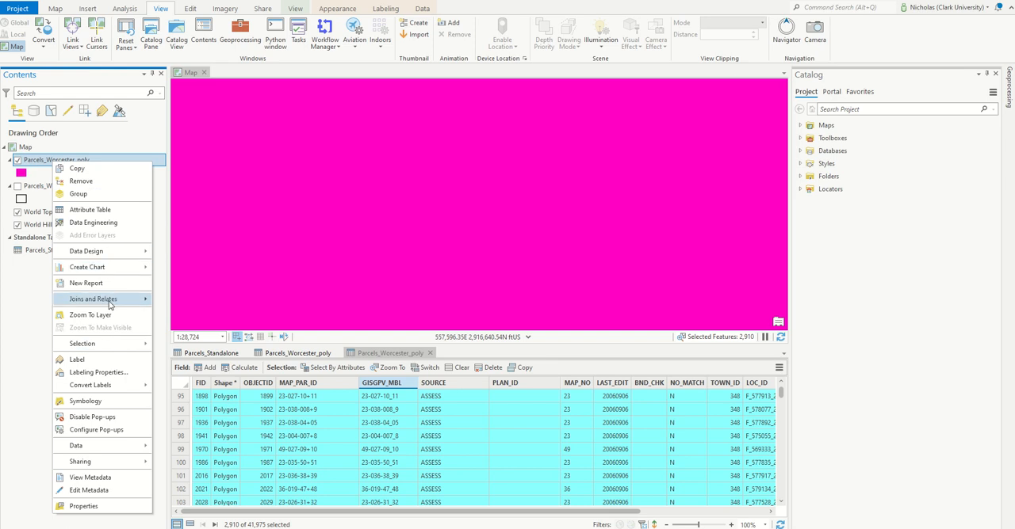
pyautogui.moveTo(110, 305)
pyautogui.click(179, 302)
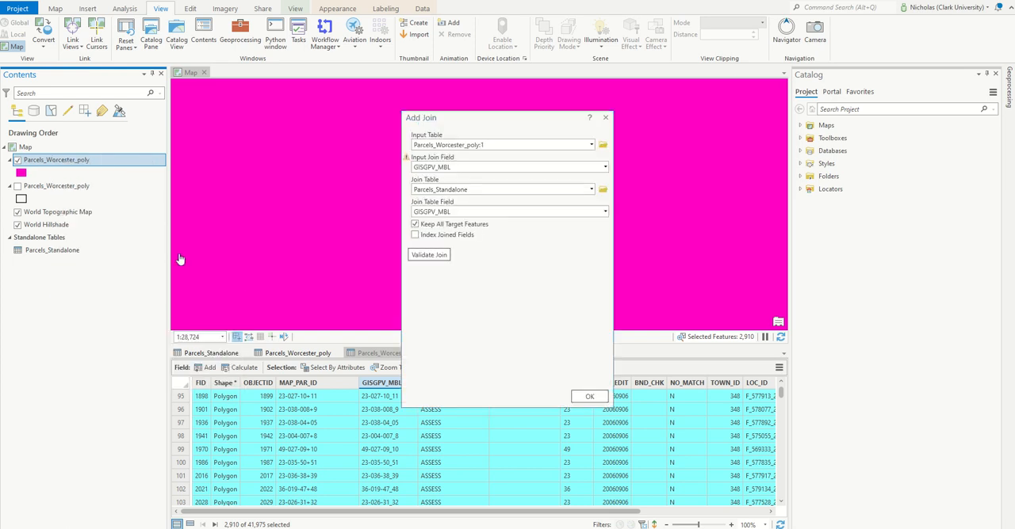
pyautogui.click(604, 166)
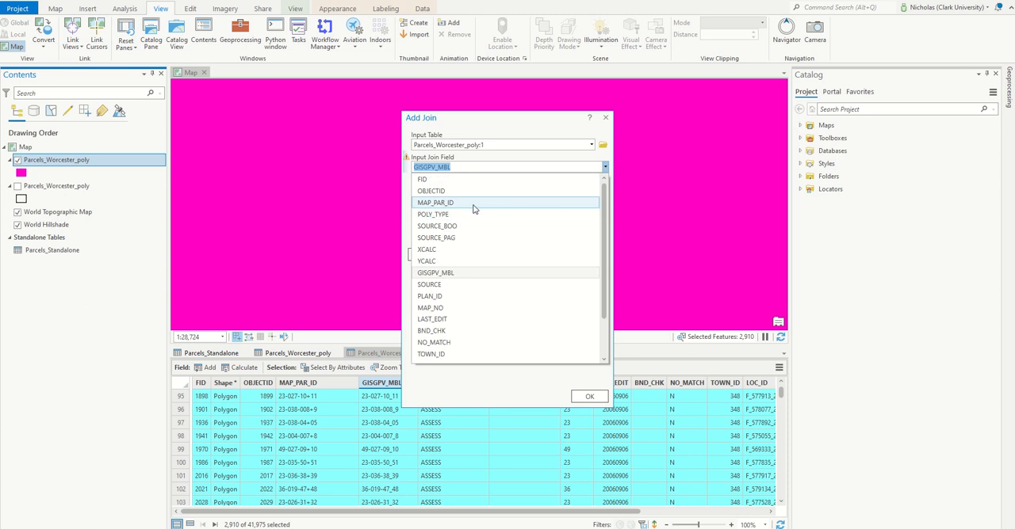
pyautogui.click(473, 205)
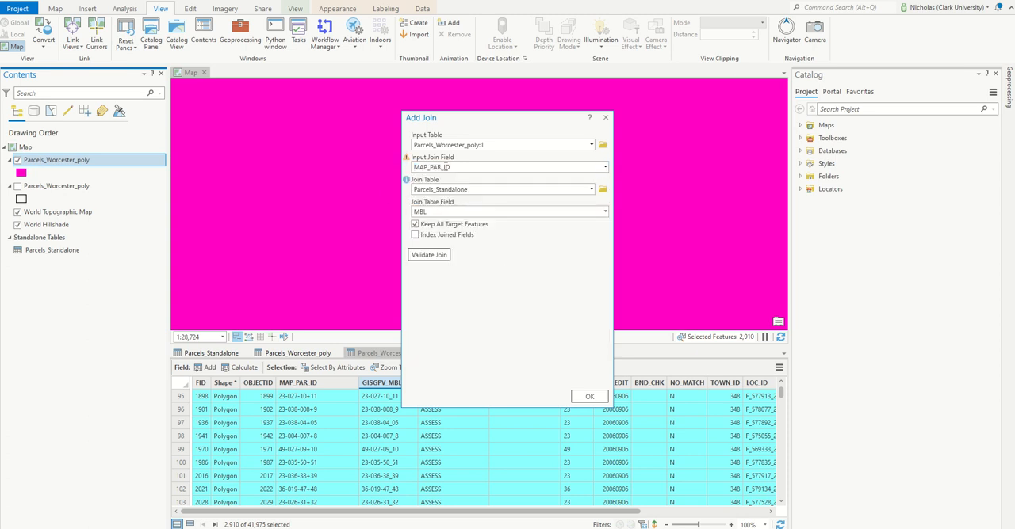
pyautogui.click(414, 226)
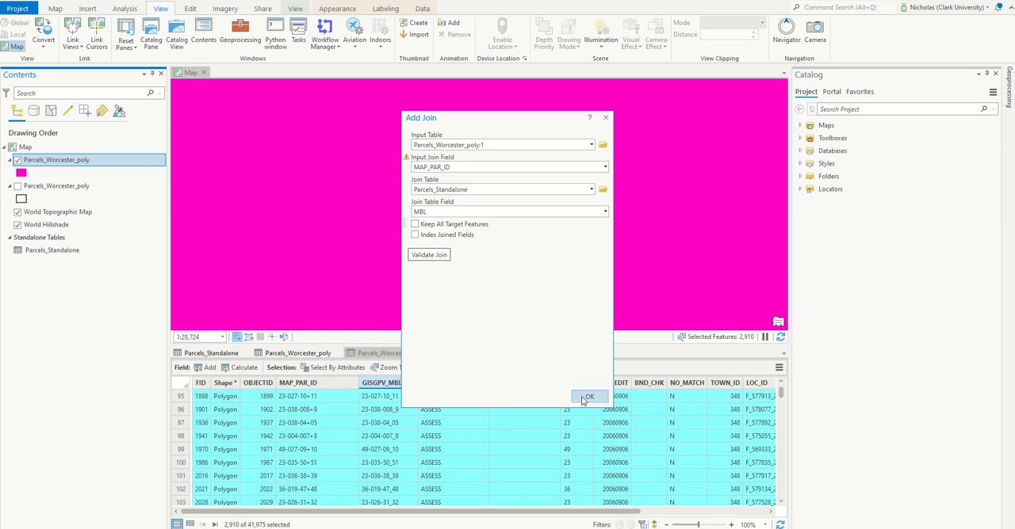
# Validate the join and examine the report for the number of matched records and the record counts of both tables.
pyautogui.click(429, 255)
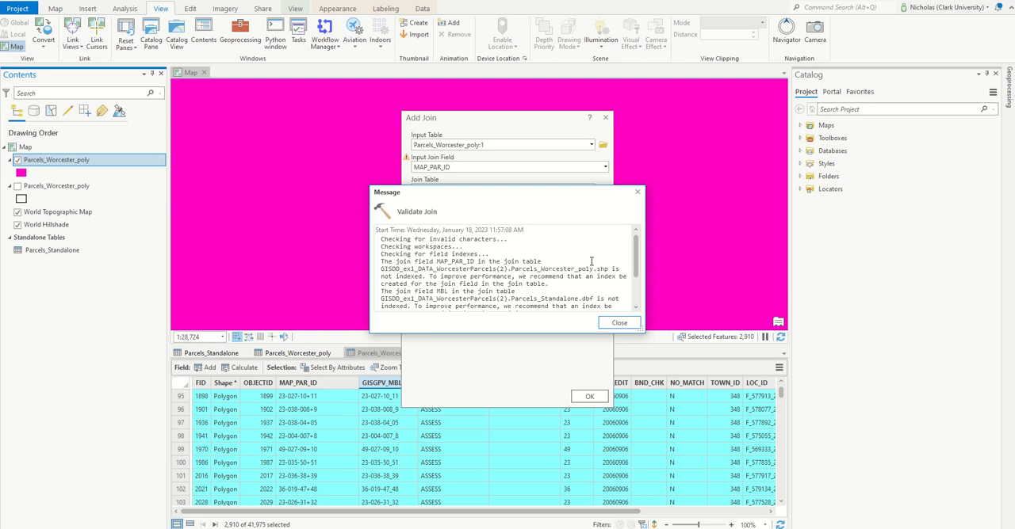
pyautogui.scroll(-2, 639, 258)
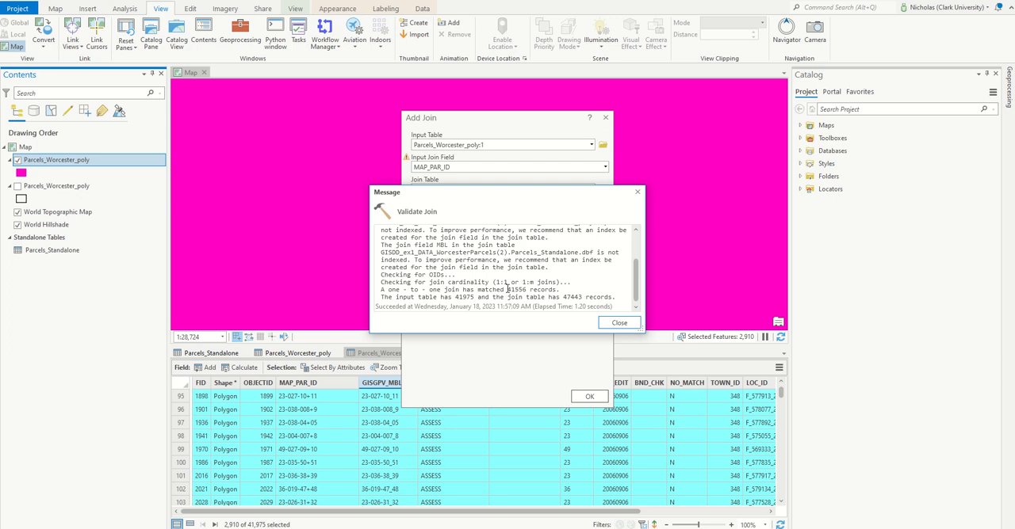
pyautogui.moveTo(507, 290); pyautogui.dragTo(522, 283)
pyautogui.doubleClick(521, 290)
pyautogui.click(458, 305)
pyautogui.moveTo(457, 297); pyautogui.dragTo(480, 298)
pyautogui.click(432, 297)
# Change the join table field for Parcels_Standalone to GISGPV_MBL, with MAP_PAR_ID as the input join field.
pyautogui.click(617, 323)
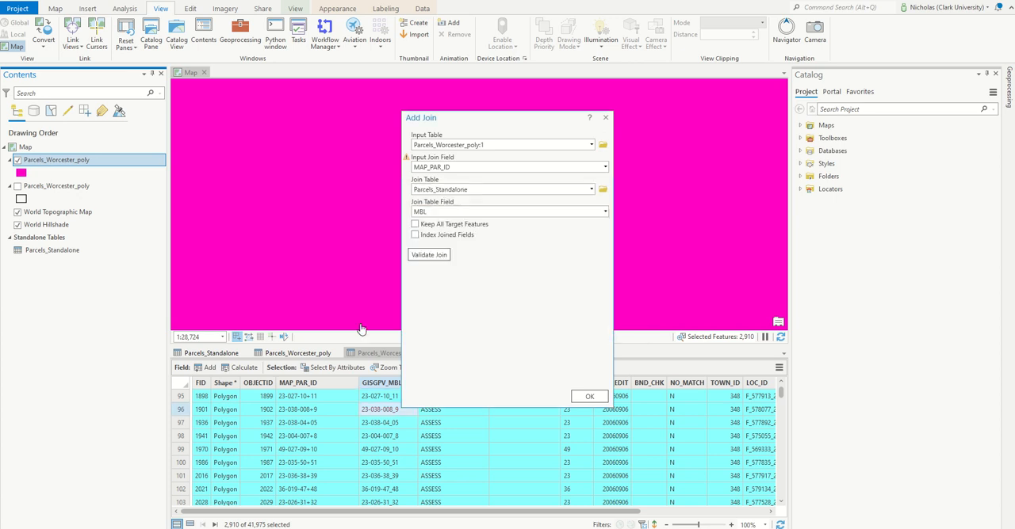
pyautogui.click(608, 169)
pyautogui.click(534, 127)
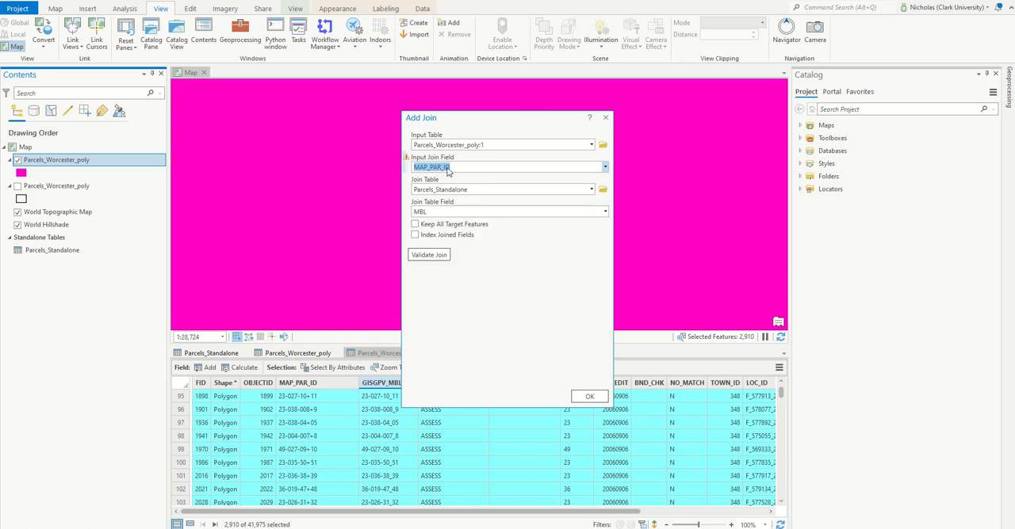
pyautogui.click(605, 211)
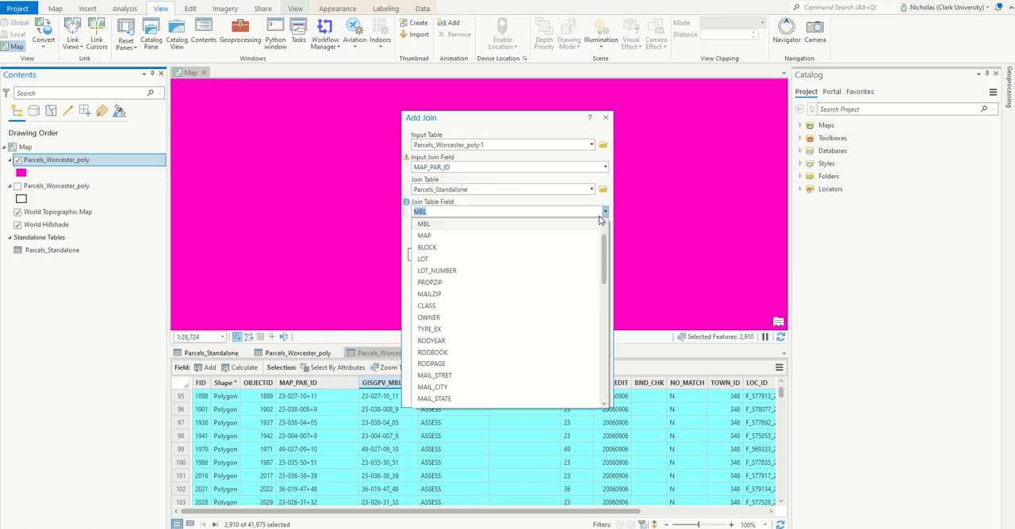
pyautogui.scroll(-5, 512, 293)
pyautogui.scroll(-7, 512, 294)
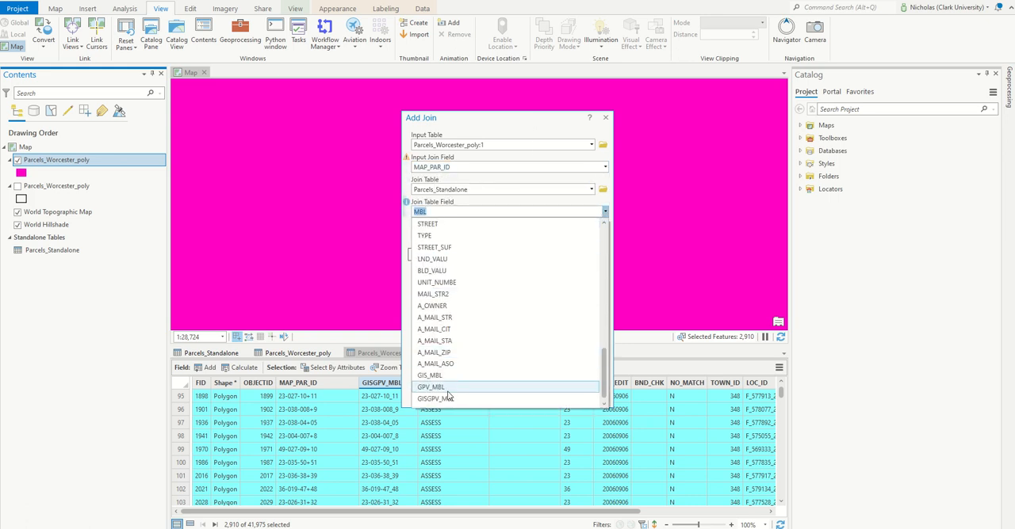
pyautogui.click(452, 401)
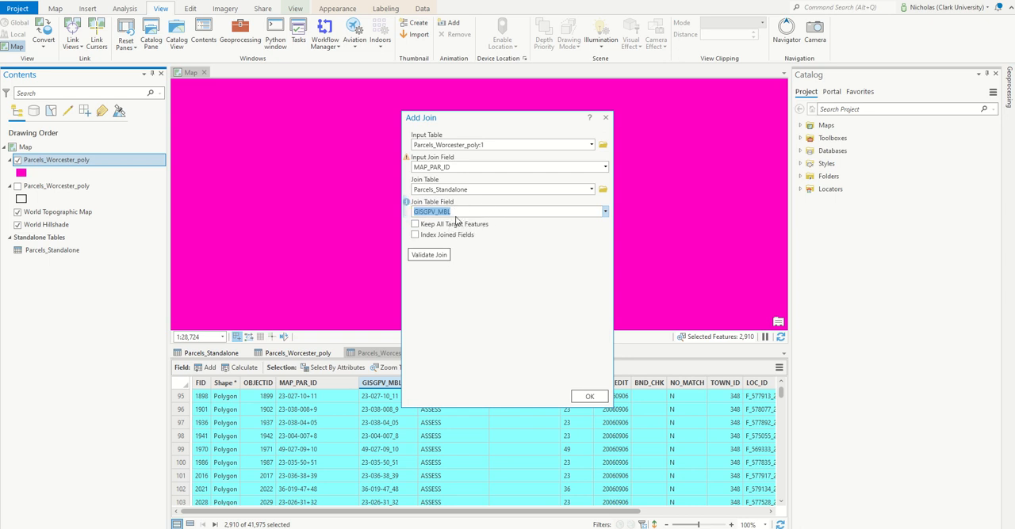
# Validate the join between MAP_PAR_ID and GISGPV_MBL and examine the report for the number of matched records.
pyautogui.click(429, 254)
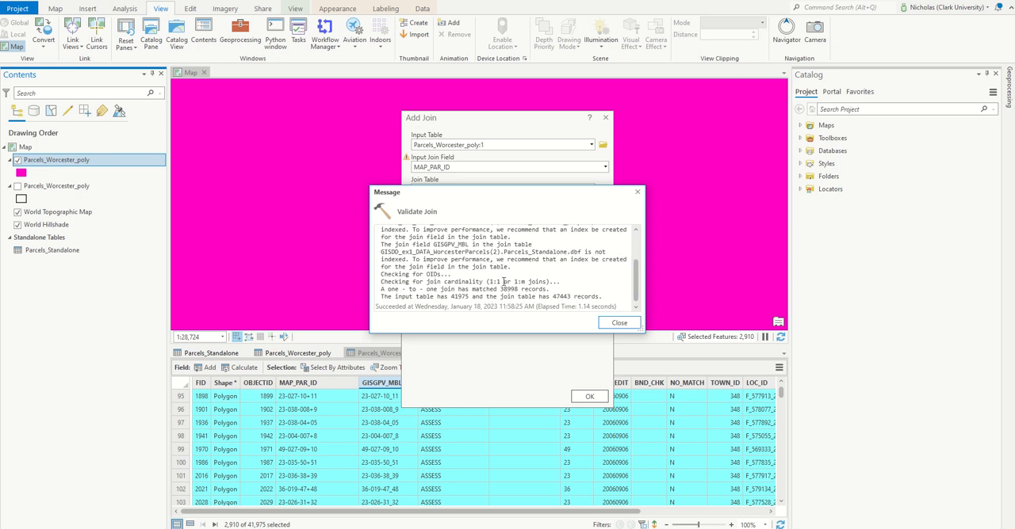
pyautogui.doubleClick(504, 289)
pyautogui.click(524, 298)
pyautogui.click(618, 323)
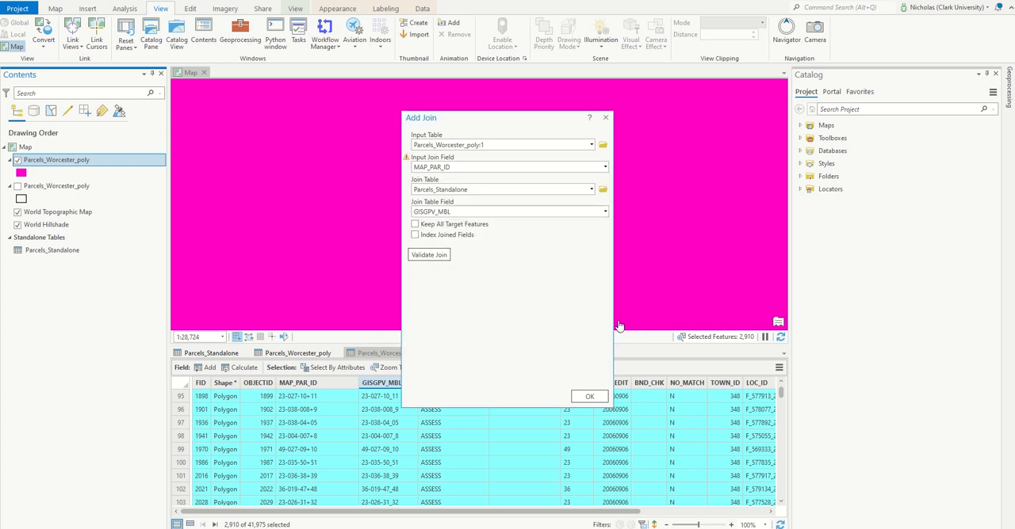
# Change the input join field of the parcels layer to GISGPV_MBL.
pyautogui.click(606, 167)
pyautogui.scroll(-3, 475, 270)
pyautogui.scroll(2, 455, 285)
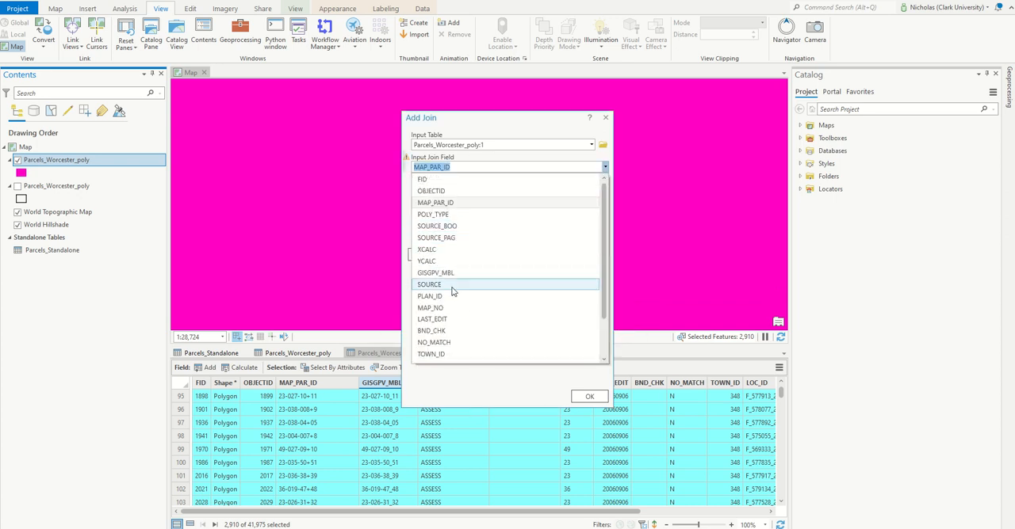
pyautogui.click(450, 274)
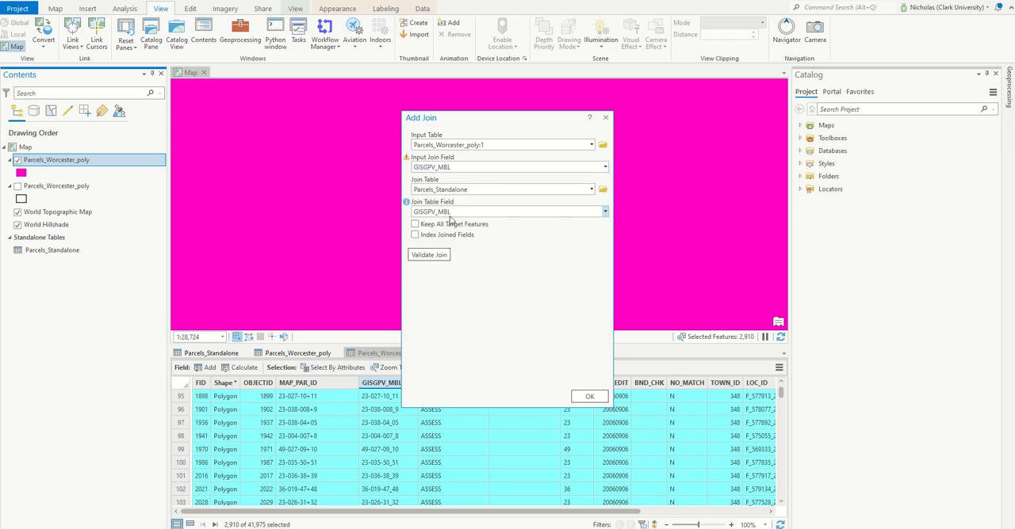
# Validate the GISGPV_MBL-to-GISGPV_MBL join, compare its matched records with the input table's record count, and apply the join.
pyautogui.click(436, 256)
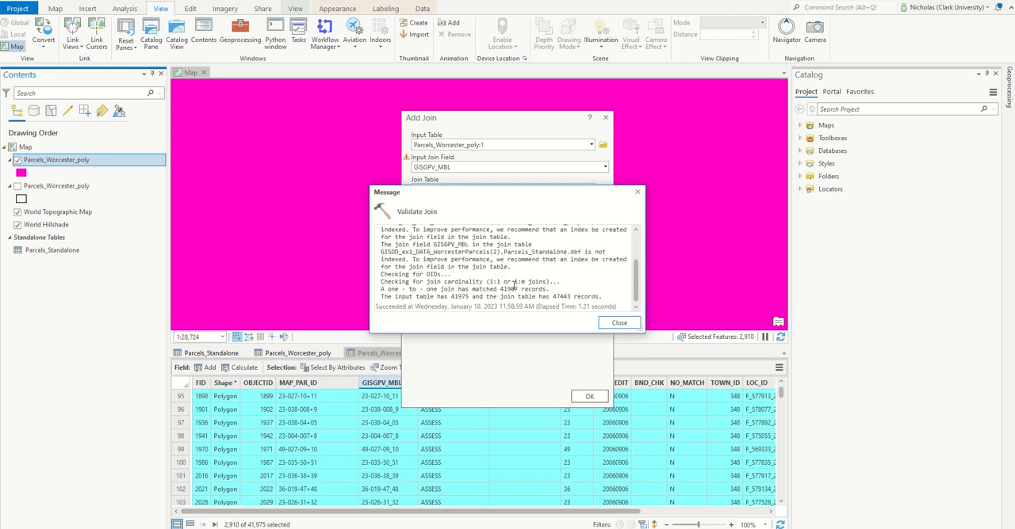
pyautogui.moveTo(520, 289); pyautogui.dragTo(503, 293)
pyautogui.click(591, 289)
pyautogui.moveTo(471, 297); pyautogui.dragTo(449, 298)
pyautogui.click(561, 292)
pyautogui.click(610, 322)
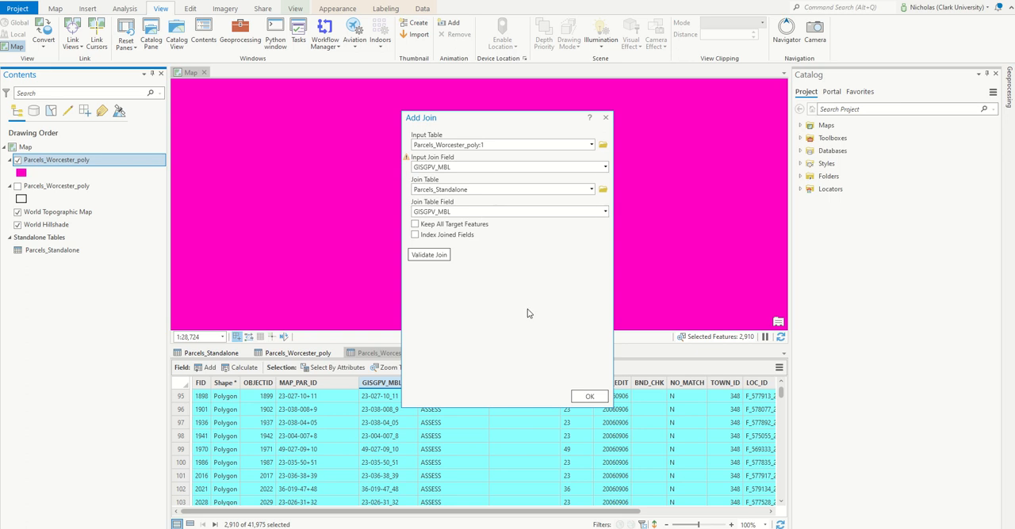
pyautogui.click(586, 397)
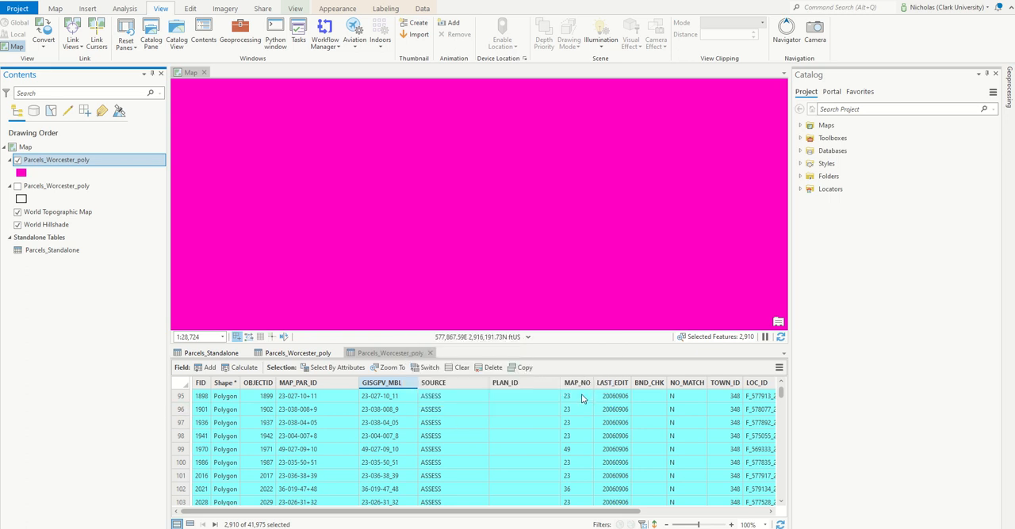